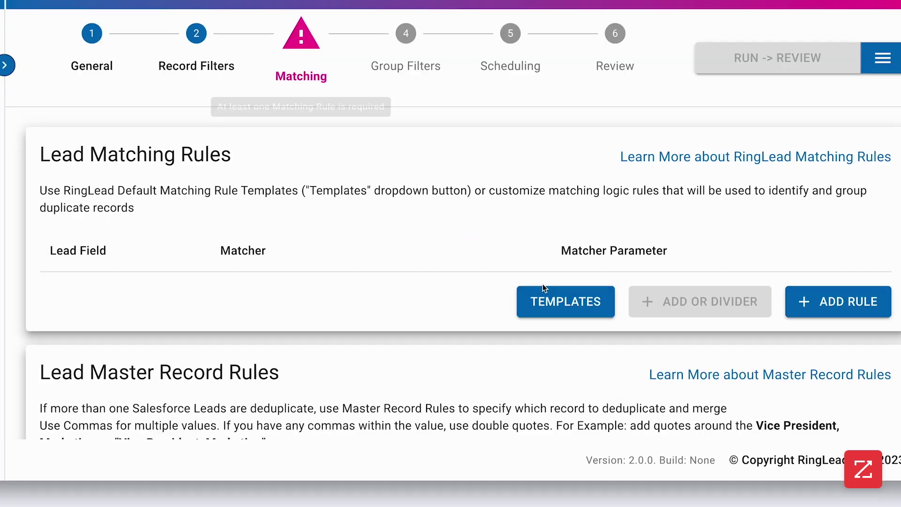
- Apply the 'Email or Name/(Company or Domain or Phone)' template to the lead matching rules
click(535, 305)
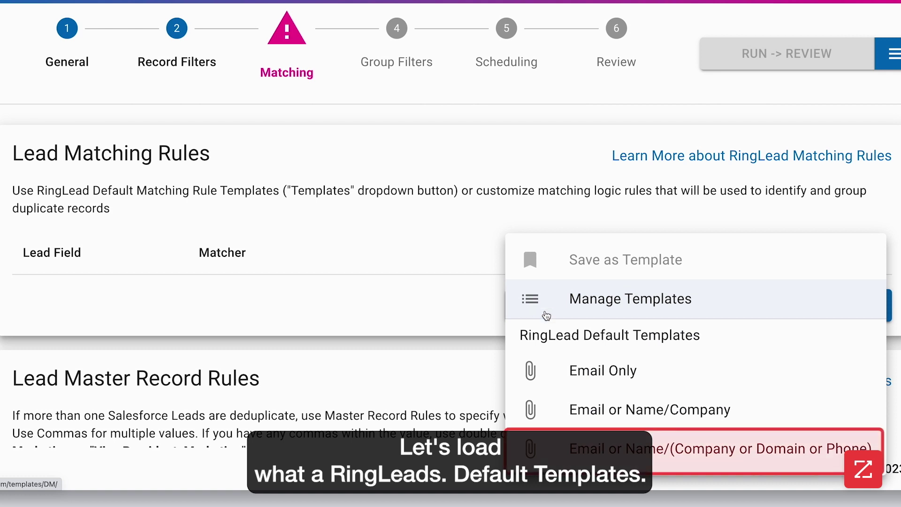
click(614, 443)
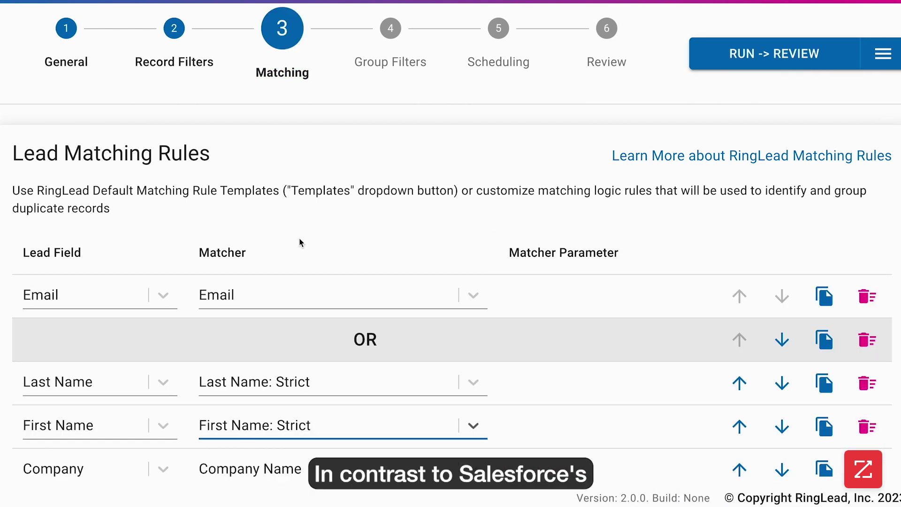
scroll(340, 297, down, 1)
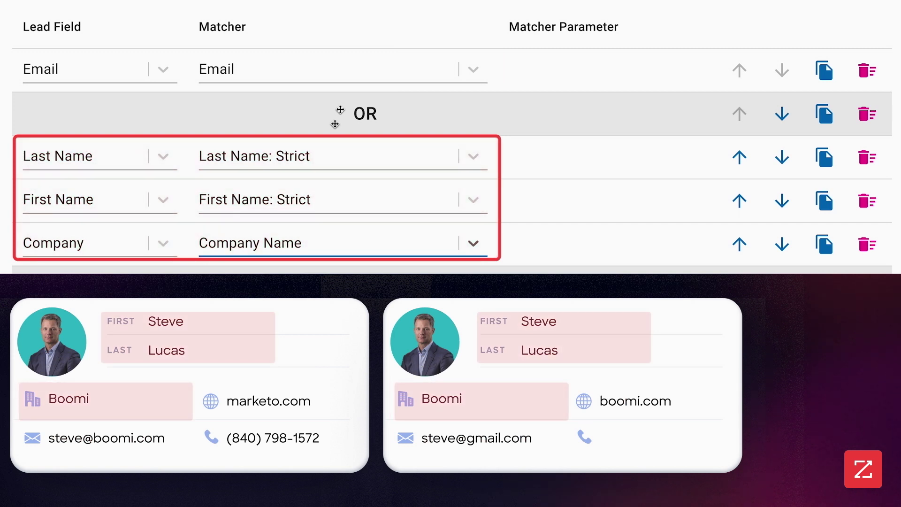
- Switch the First Name and Company Name matchers to Loose
click(323, 199)
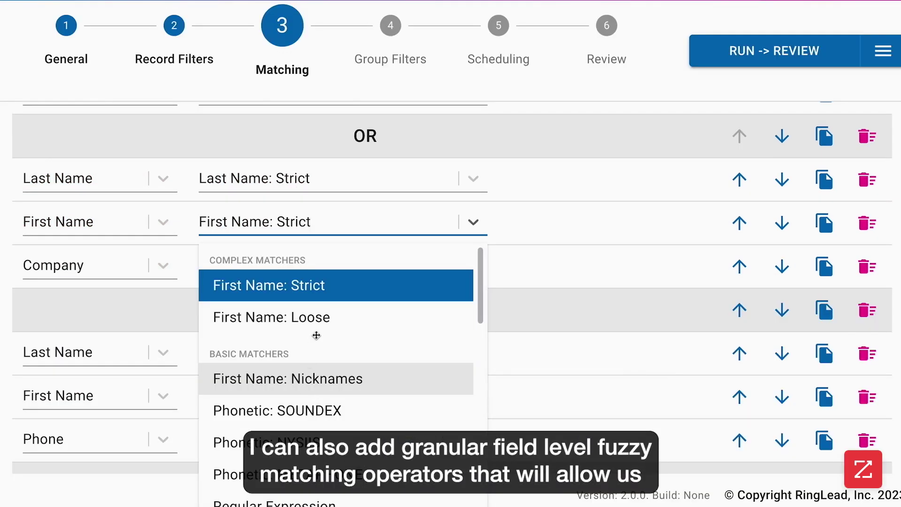
mouse_move(323, 333)
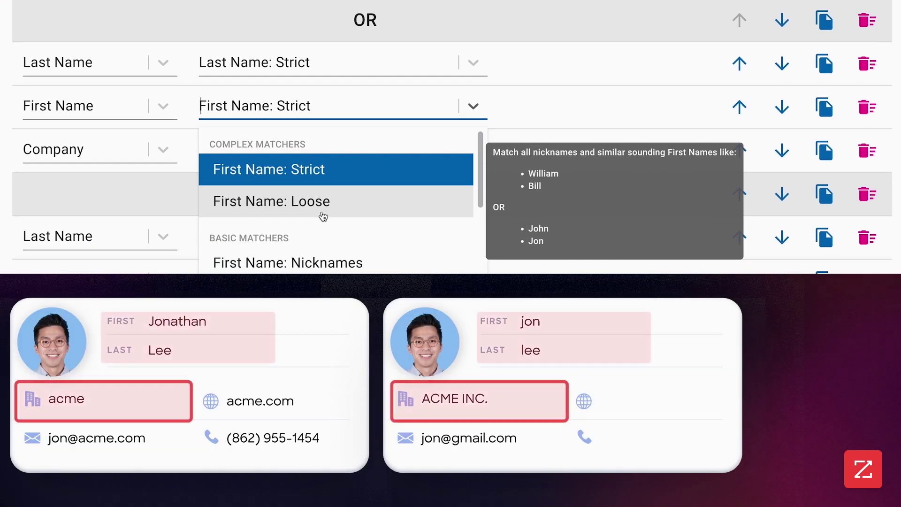
click(323, 216)
click(323, 149)
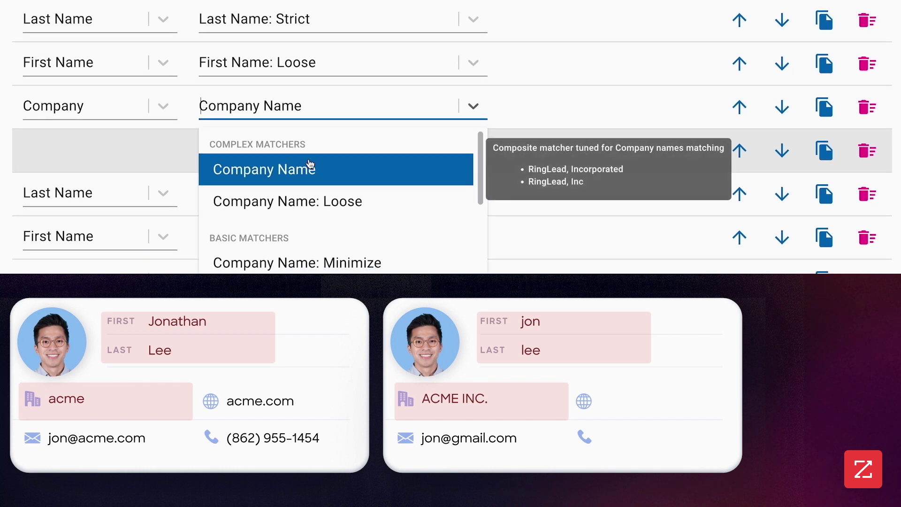
click(323, 203)
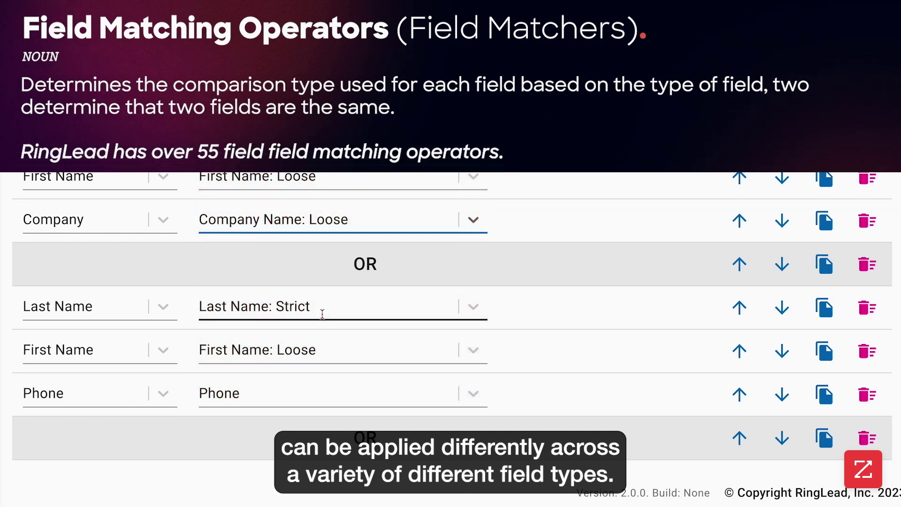
scroll(323, 314, down, 3)
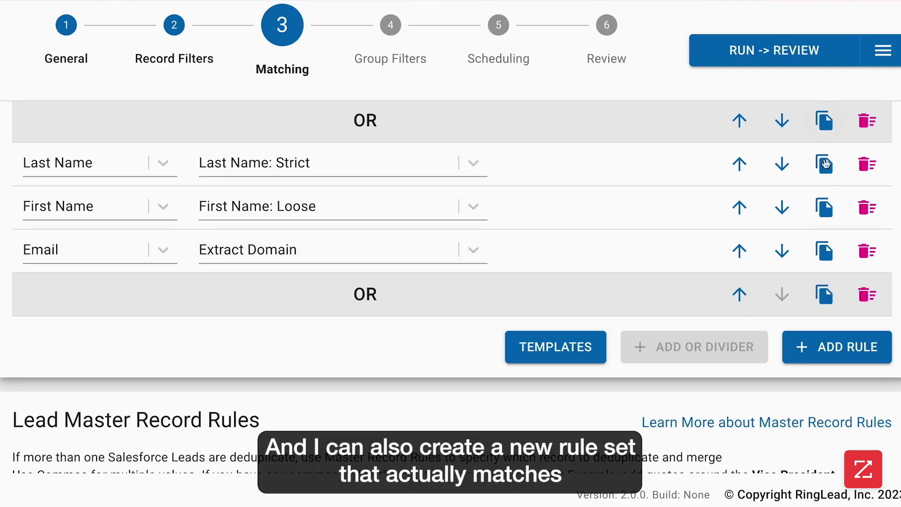
- Add Last Name, First Name and Email rules to the last group, plus a copied Website row
click(824, 152)
click(824, 195)
click(824, 238)
click(824, 425)
scroll(824, 425, down, 1)
click(50, 410)
text(WEB)
click(61, 460)
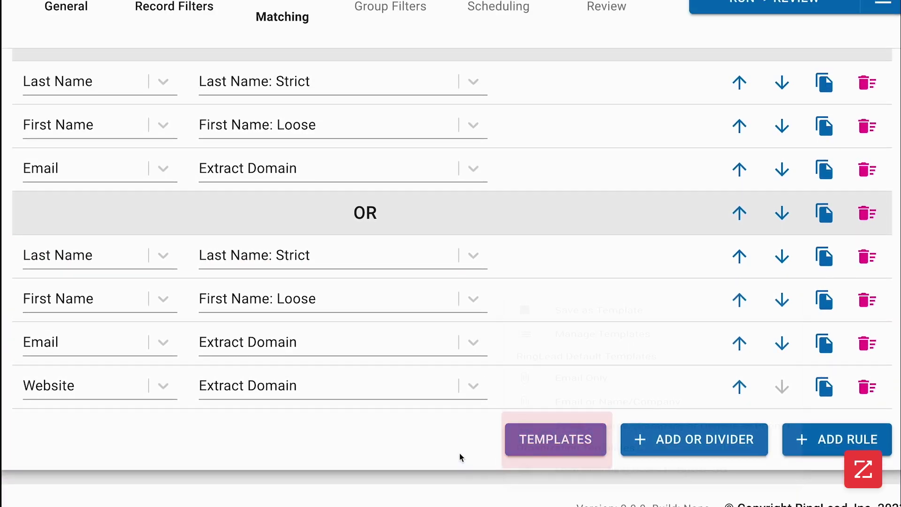
- Save the rules as a new template named 'GG Lead Matching Rules'
click(548, 440)
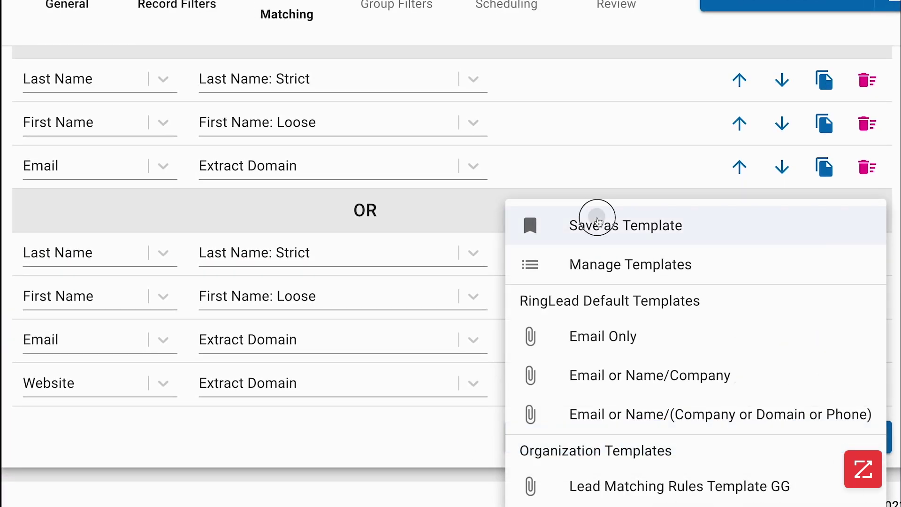
click(598, 220)
text(GG Lead)
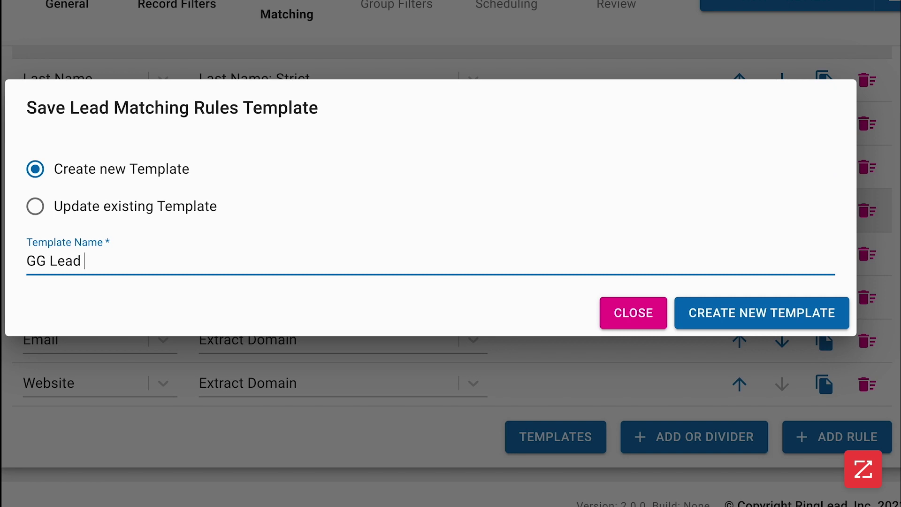
text( Matching Rules)
click(756, 310)
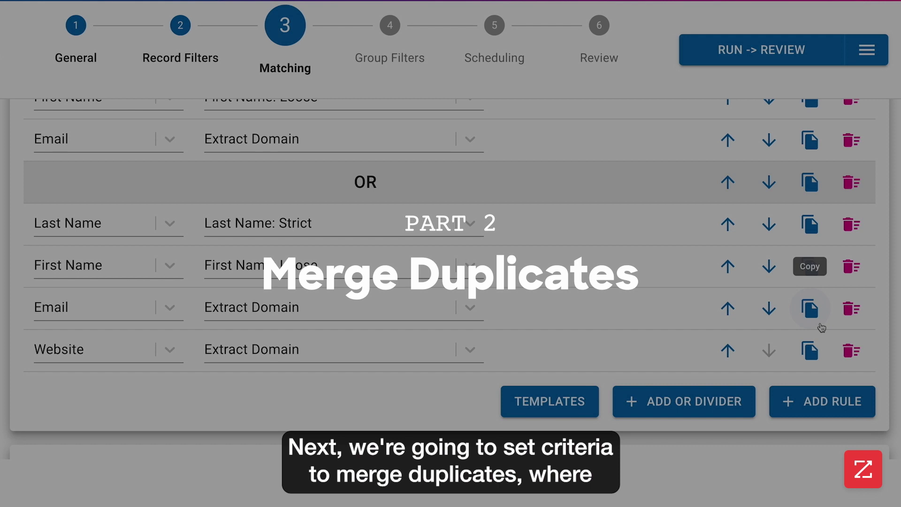
- Set the Lead Master Record Rule to Created Date, keeping the record with the newest date
scroll(822, 327, down, 6)
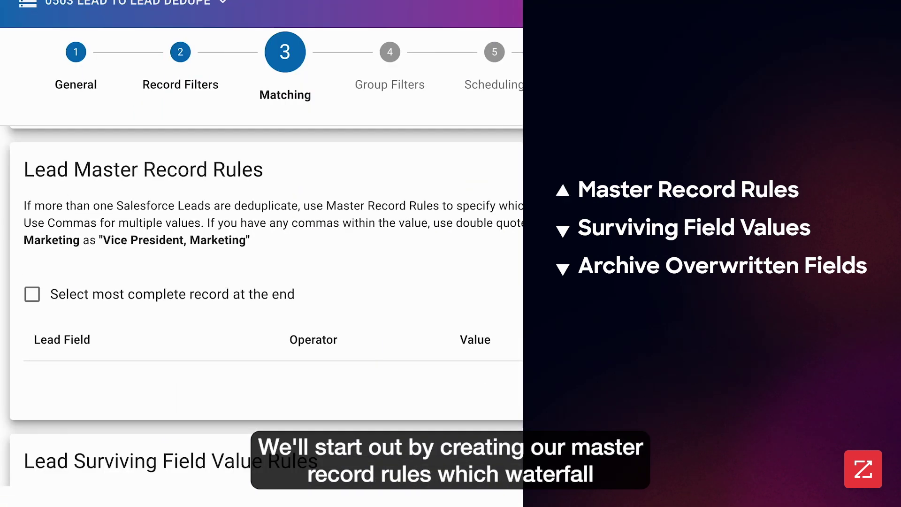
text(create)
click(121, 452)
click(350, 378)
click(396, 451)
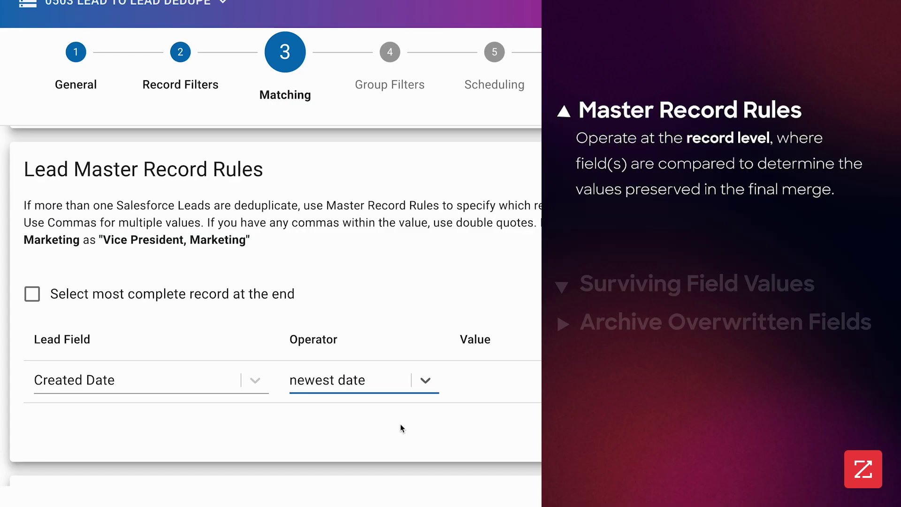
scroll(400, 423, down, 7)
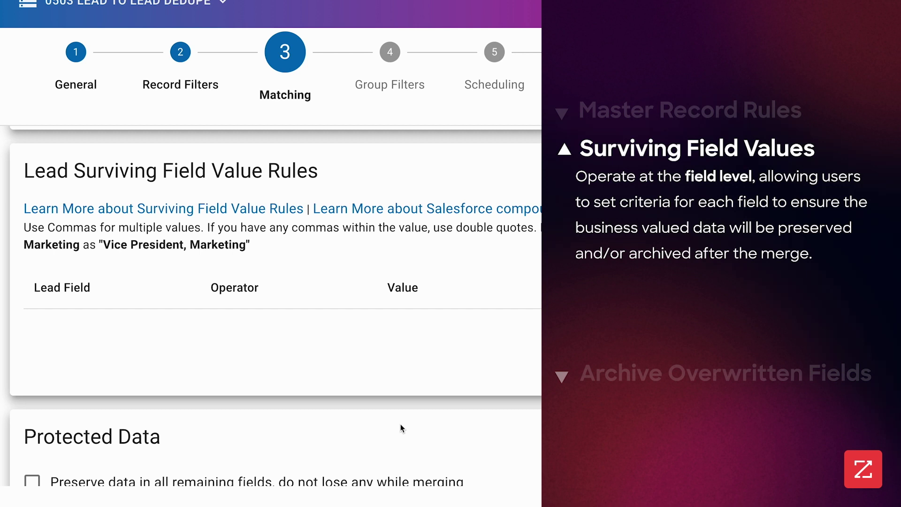
- Keep Lead Source from the oldest record, Email with corporate domain, and add all Lead Score values
scroll(401, 423, down, 1)
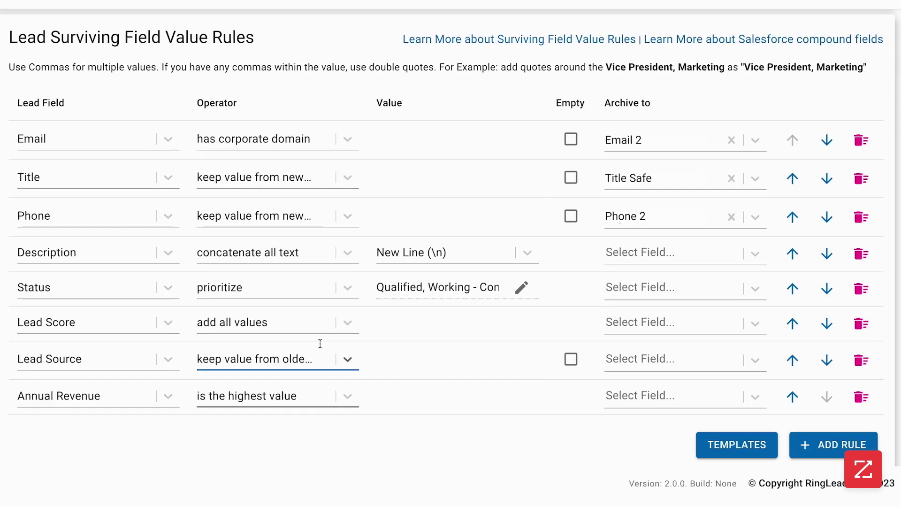
click(319, 359)
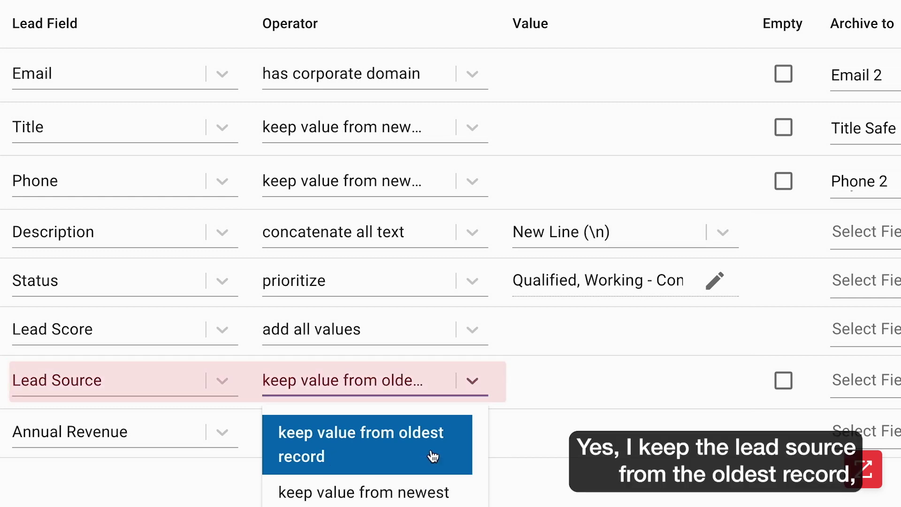
click(432, 456)
click(465, 82)
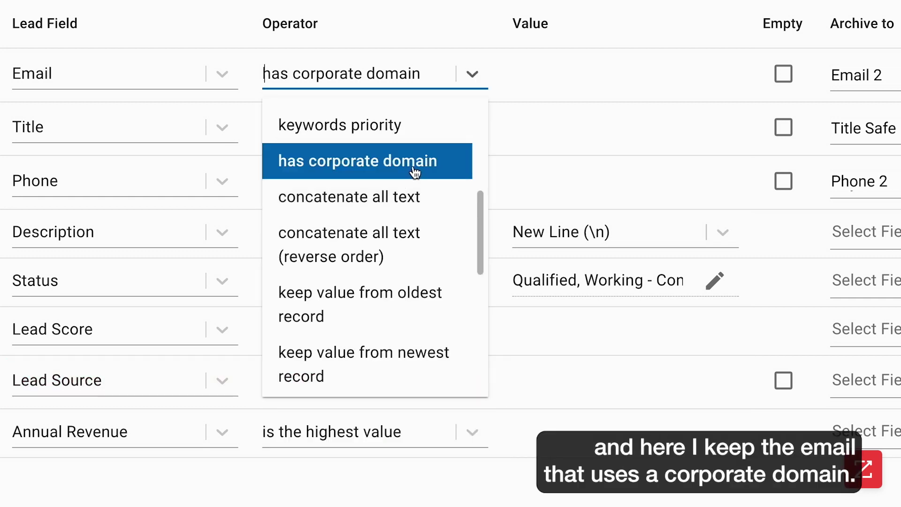
click(416, 170)
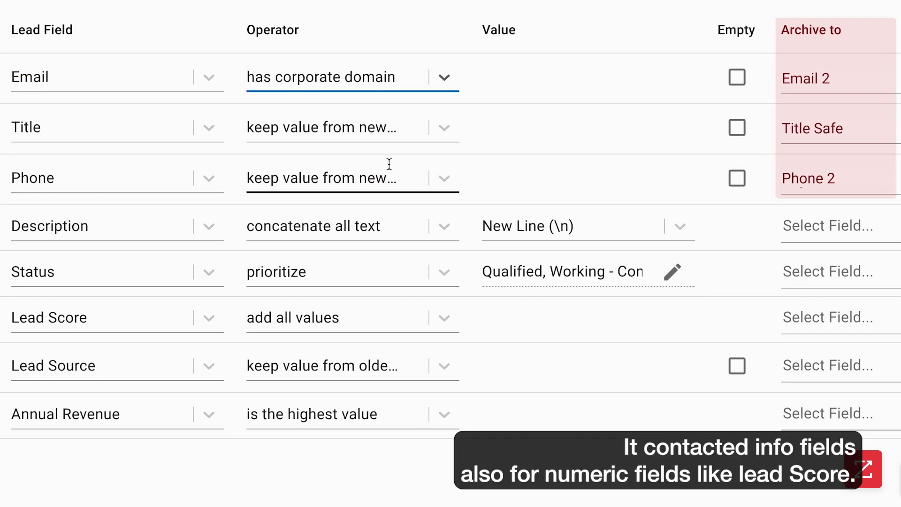
click(375, 317)
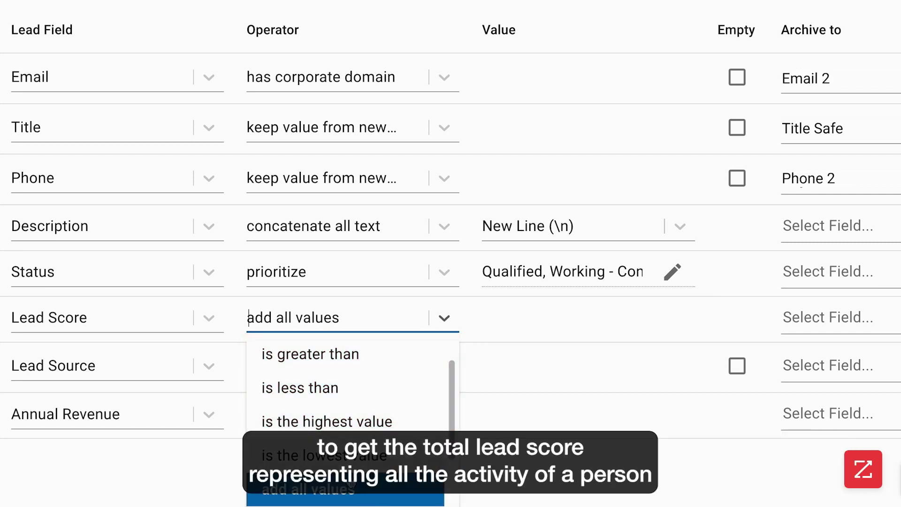
click(347, 489)
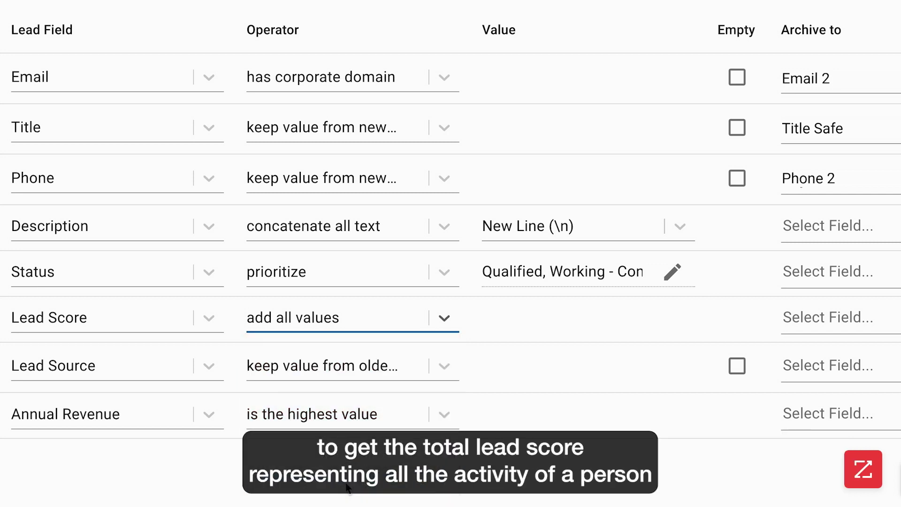
- Reorder Status priority with Qualified first and Working - Contacted second
click(672, 272)
mouse_move(586, 92)
mouse_down()
mouse_move(407, 77)
mouse_move(349, 88)
mouse_up()
drag(570, 85, 478, 86)
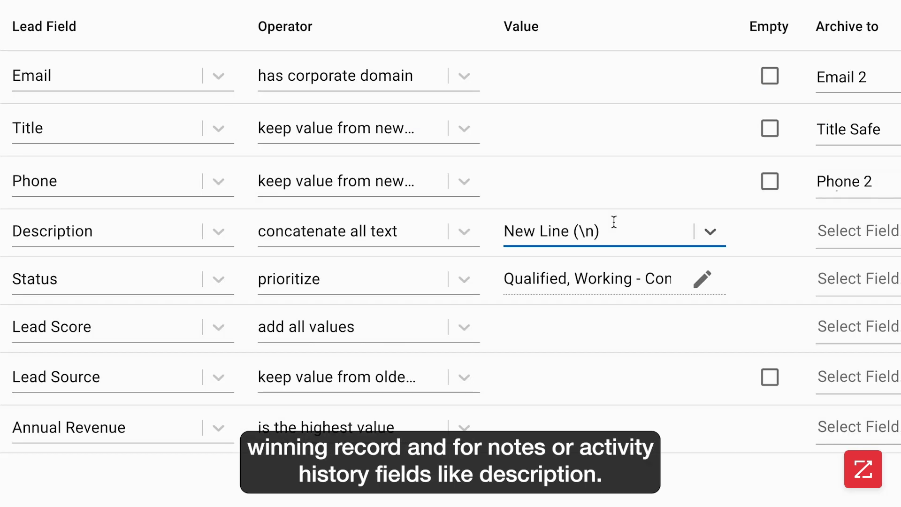
- Set Description to concatenate all text with a New Line separator
click(464, 231)
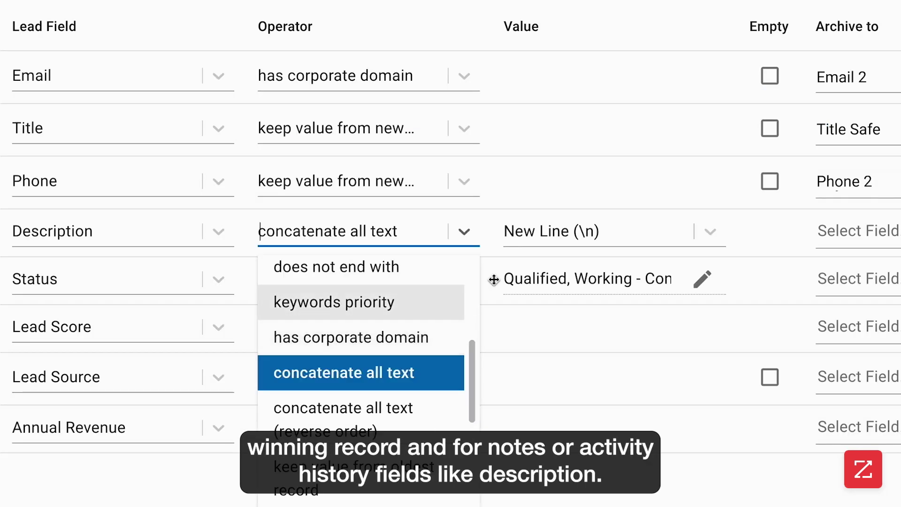
click(557, 187)
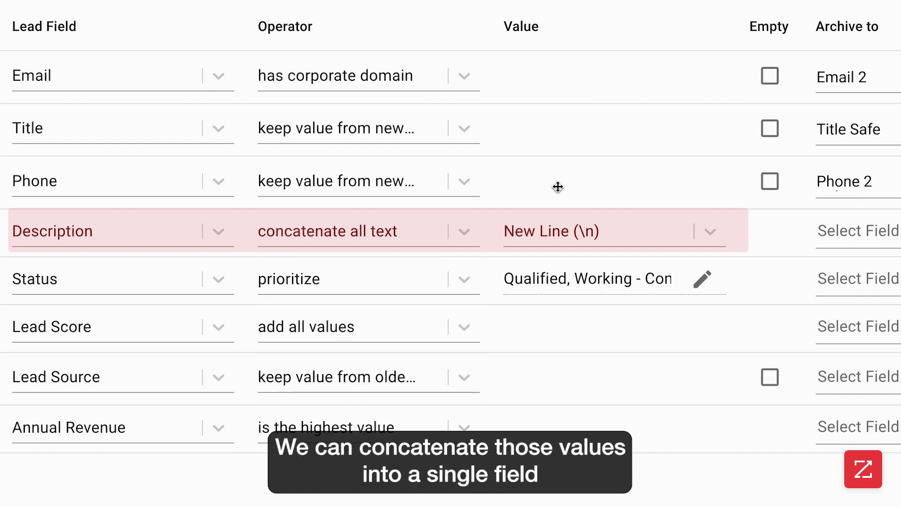
click(614, 222)
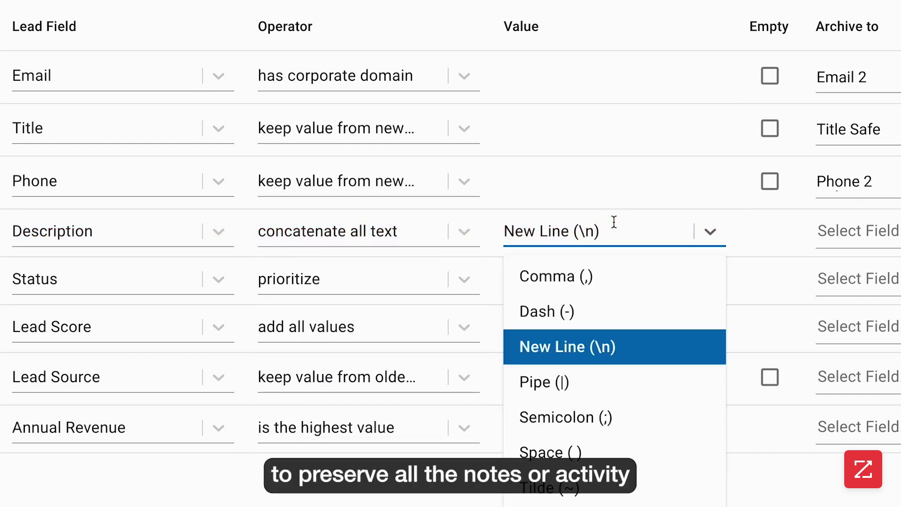
click(613, 222)
- Add Email, Phone, Title, Lead Source and Status to the Fields to Archive
scroll(153, 301, down, 15)
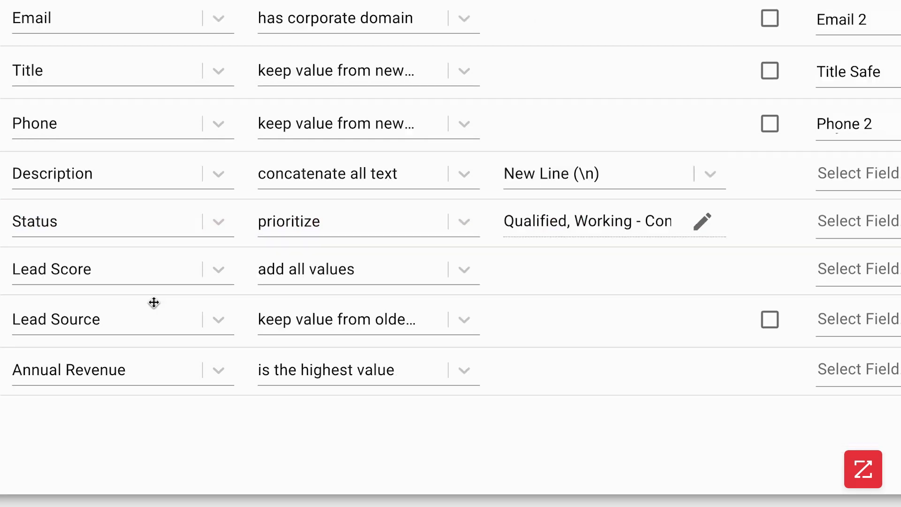
click(153, 300)
text(ema)
key(Return)
text(ph)
key(Return)
text(titl)
key(Return)
text(so)
key(Return)
text(sta)
key(Return)
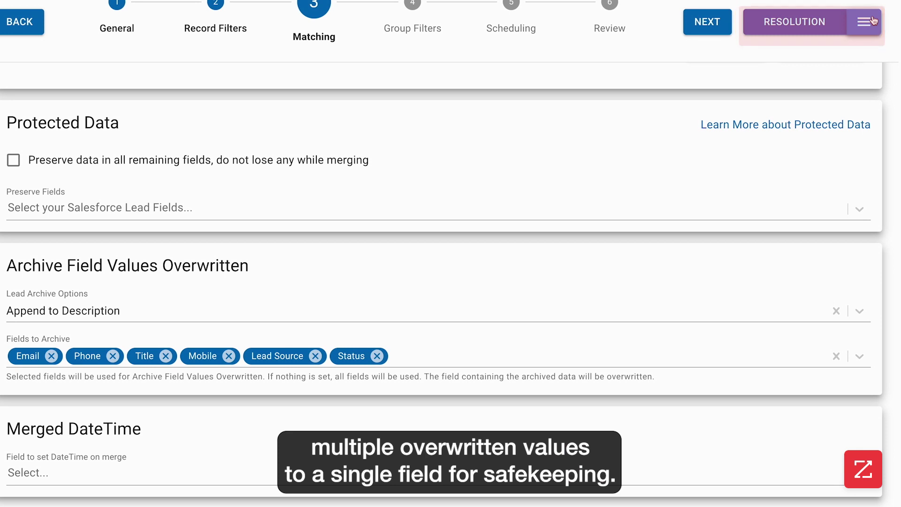
- Run the dedupe in Review mode, inspect the duplicate groups in Resolution, then go to Scheduling
click(873, 21)
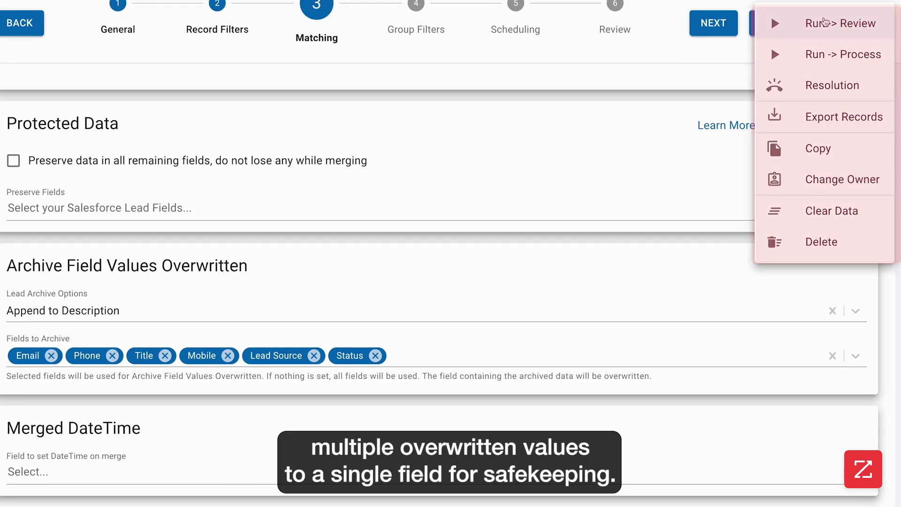
click(824, 22)
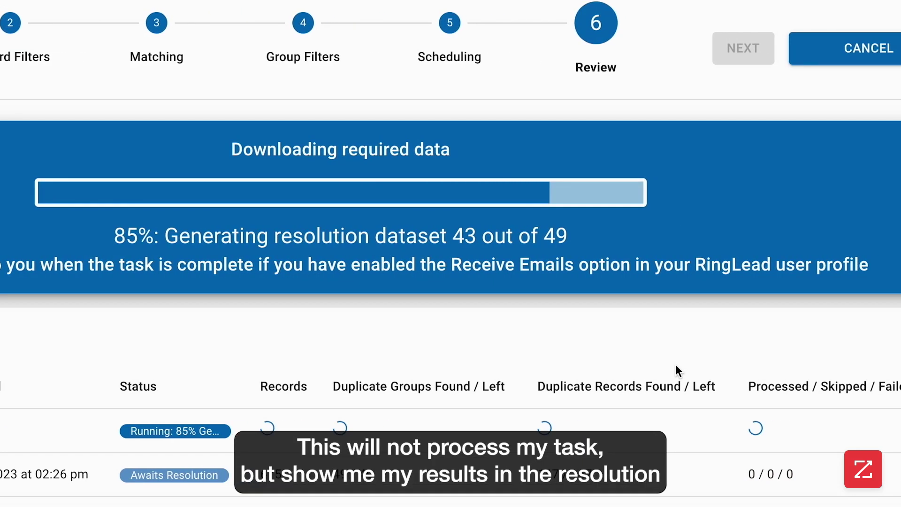
click(850, 57)
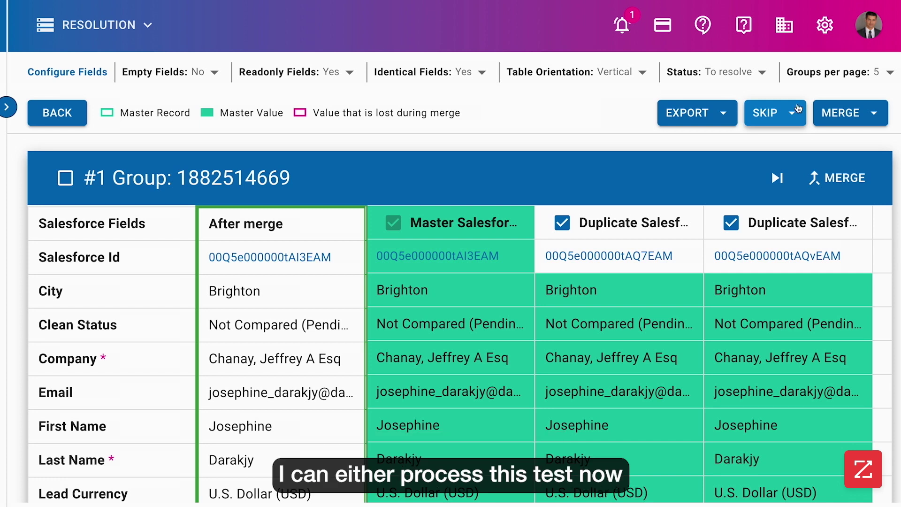
click(844, 112)
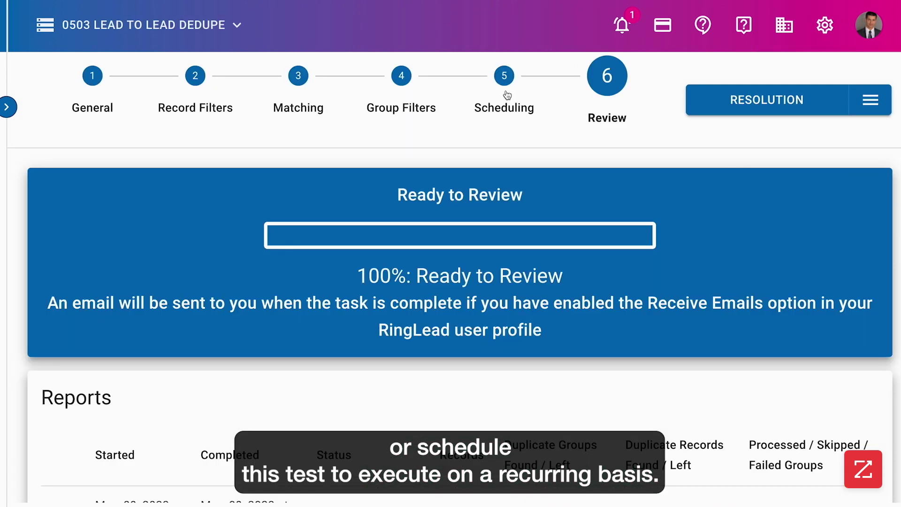
click(506, 85)
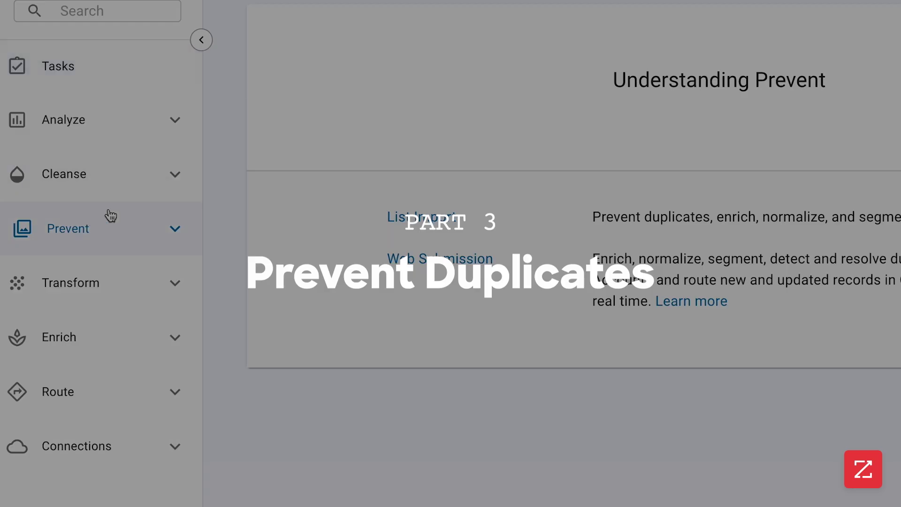
- Create a Webhook/Trigger web submission task named 'Salesforce Trigger - Lead' with Marketo JK Demo as second connection
click(174, 229)
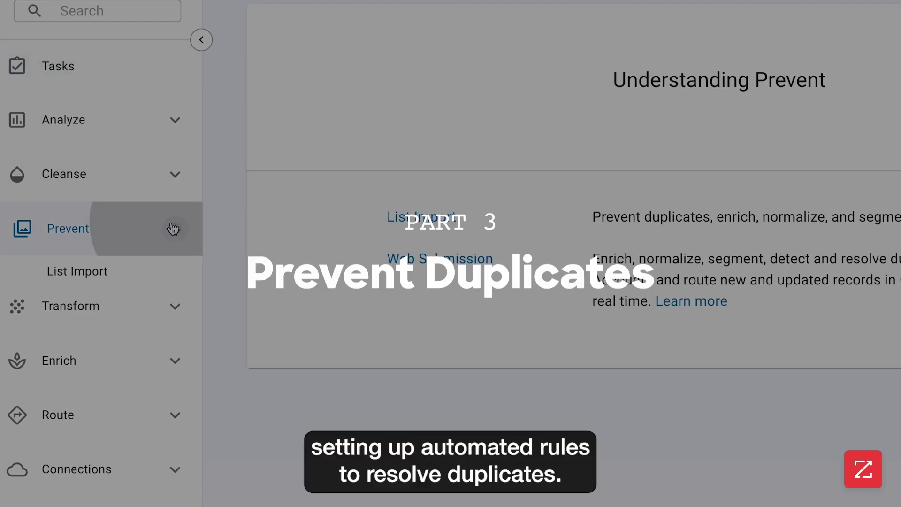
click(111, 303)
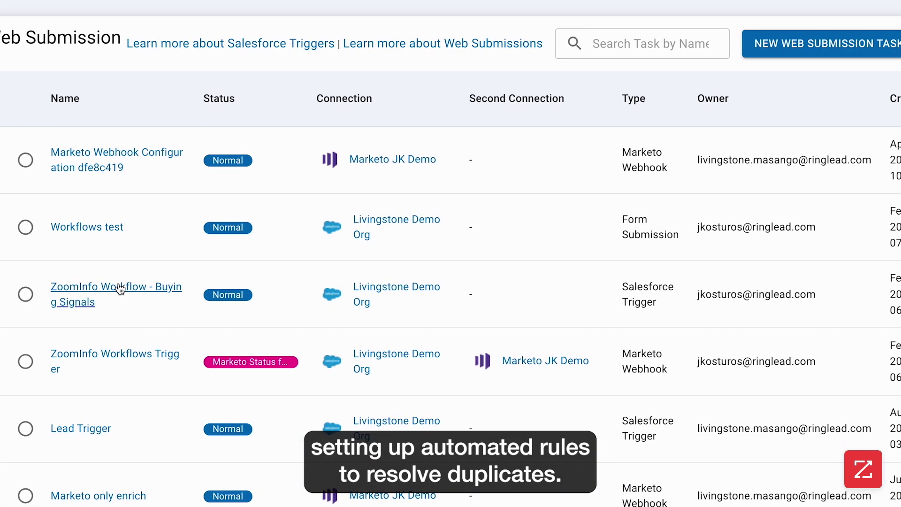
click(788, 44)
text(Salesforce Trigger - Lead)
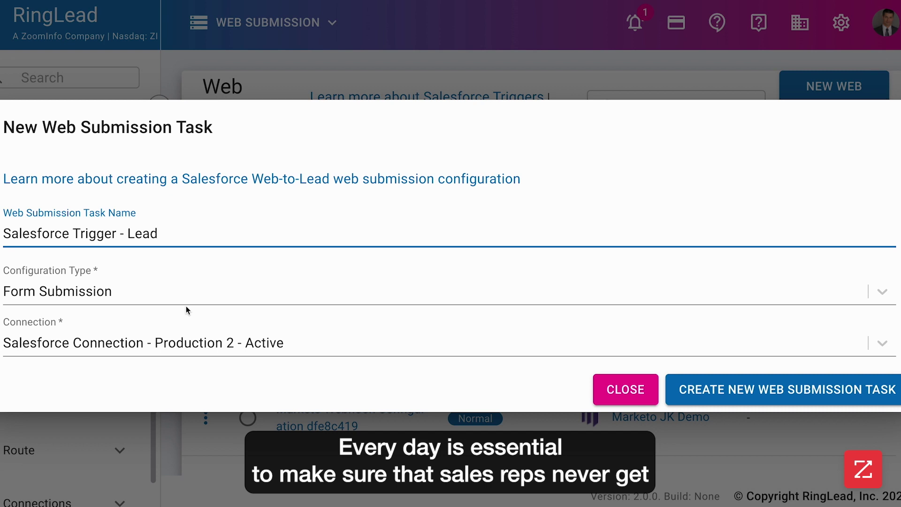
click(186, 300)
click(192, 361)
click(718, 370)
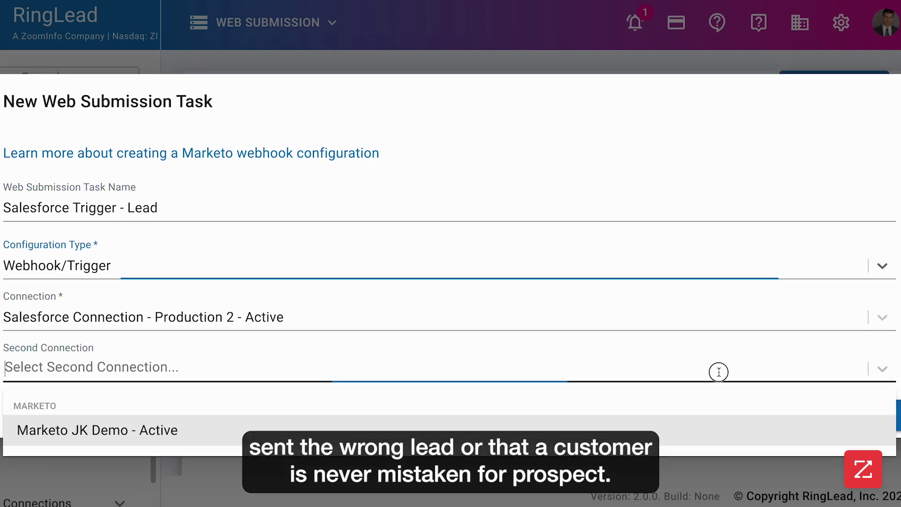
click(665, 435)
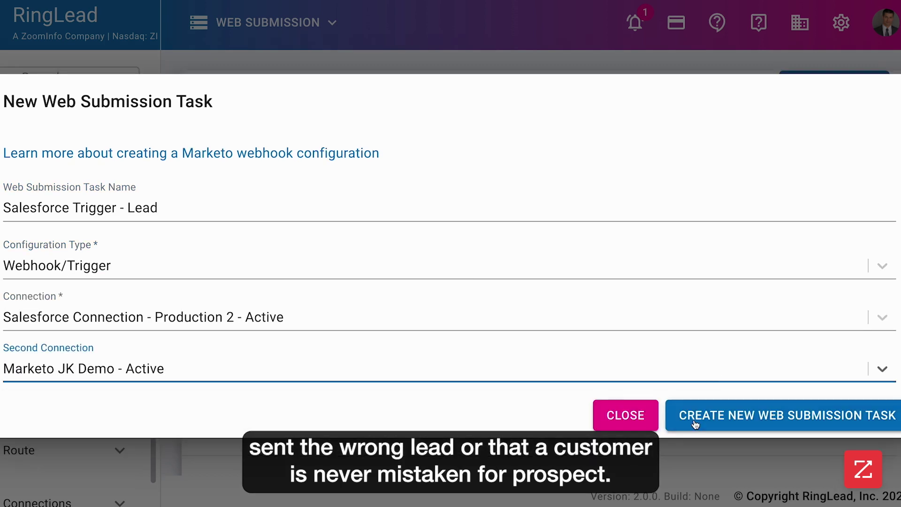
click(765, 415)
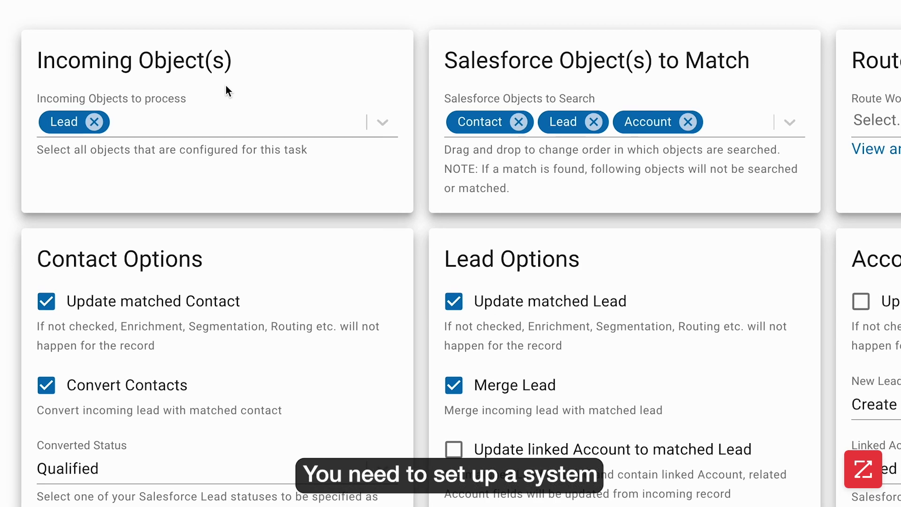
- Add Contact as an incoming object, route to the Geographic Territory with Intent workflow, and review its match rules
click(221, 120)
click(94, 209)
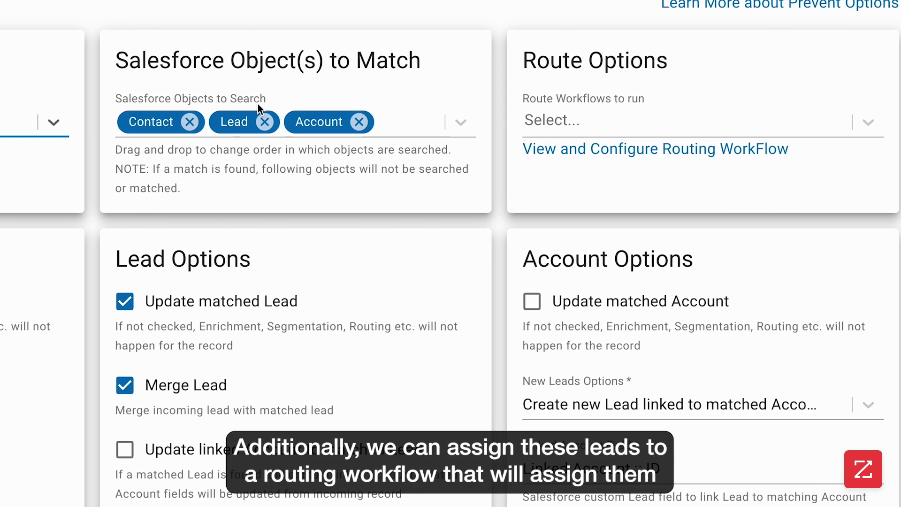
click(591, 136)
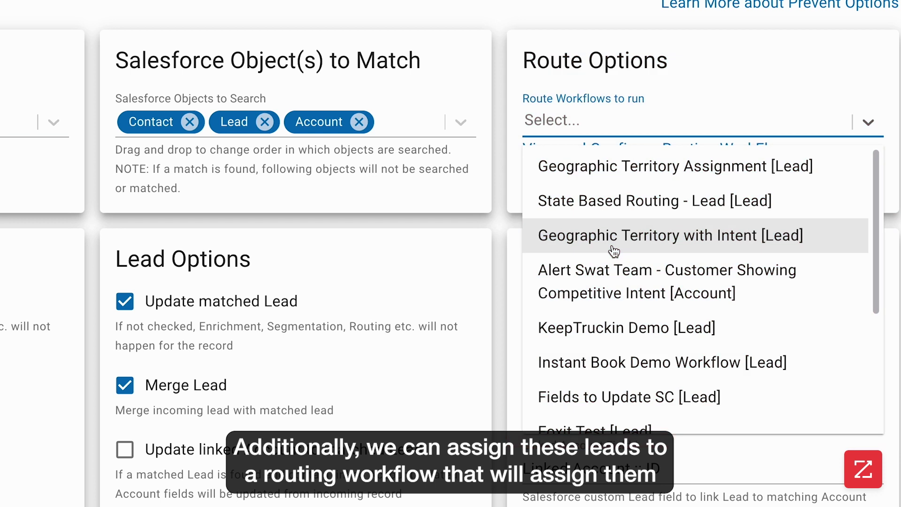
click(657, 242)
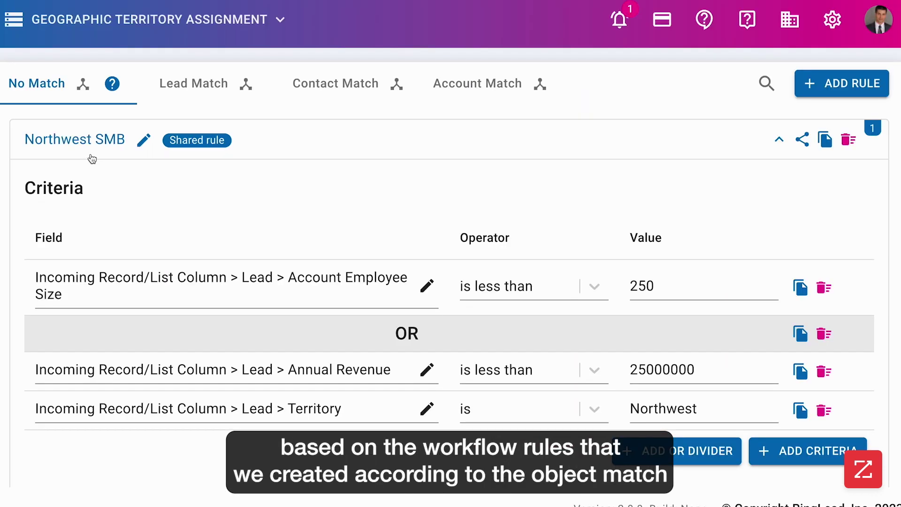
click(88, 150)
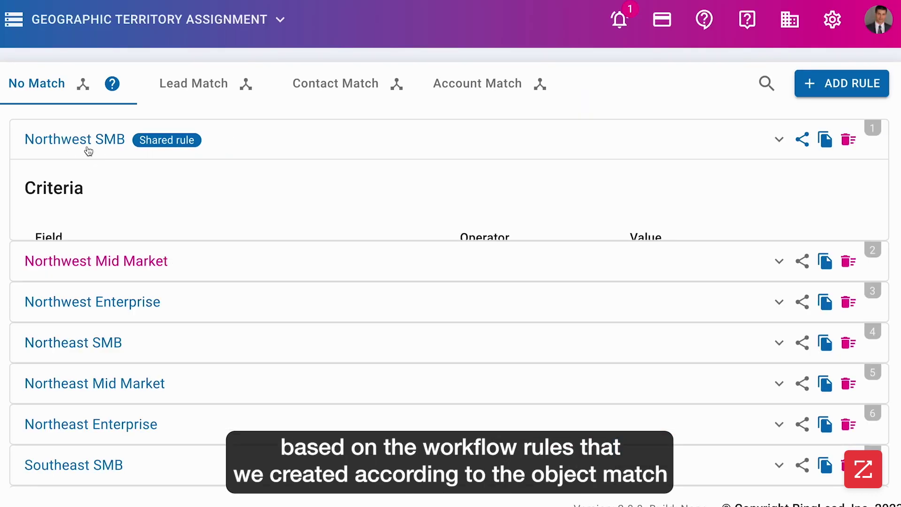
click(188, 77)
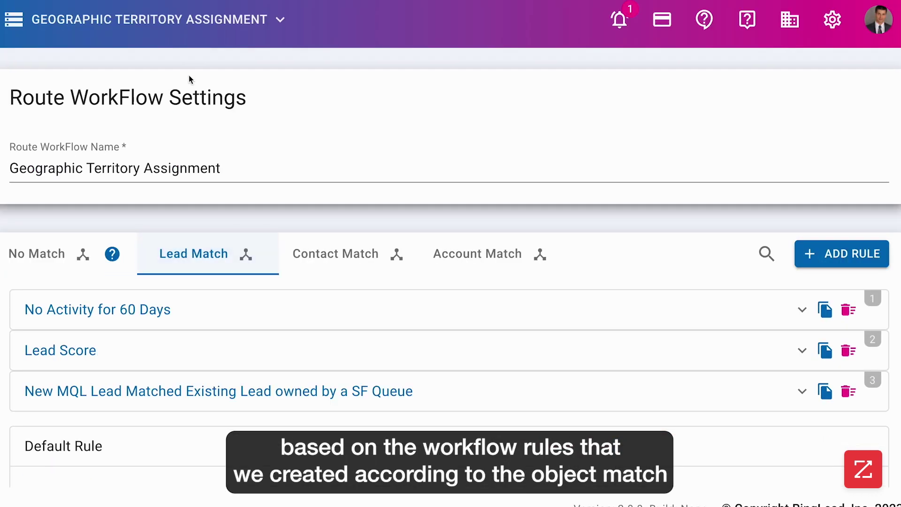
click(322, 243)
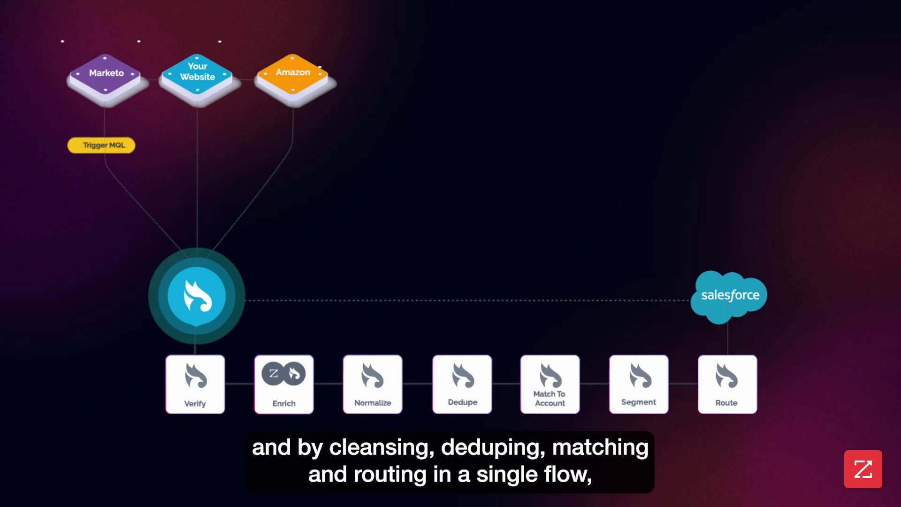